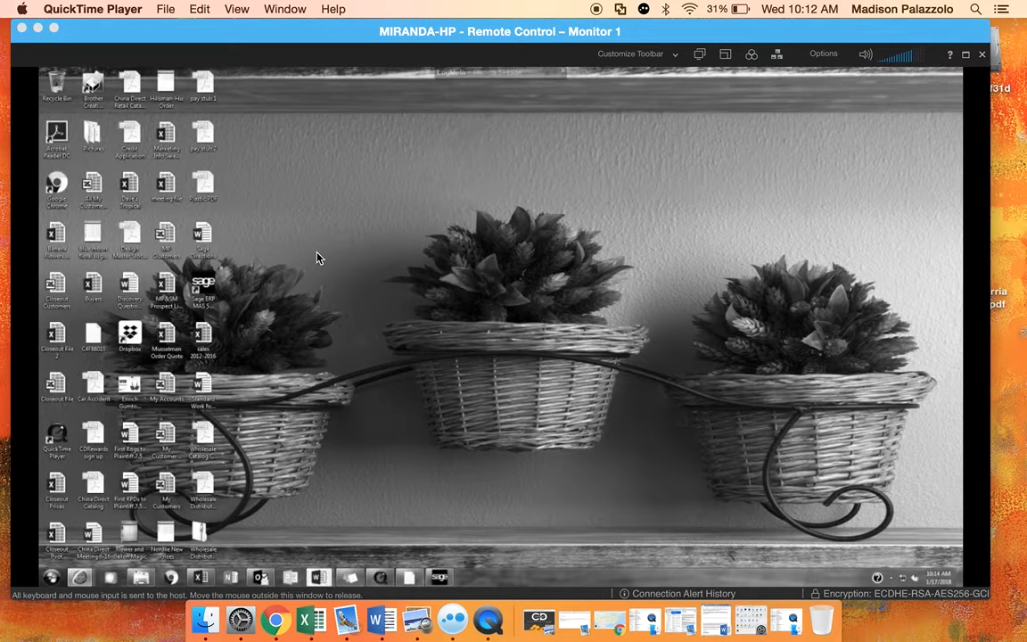
Close the open Invoice Lines window and launch Sage ERP MAS 500 from the remote desktop
left_click(440, 579)
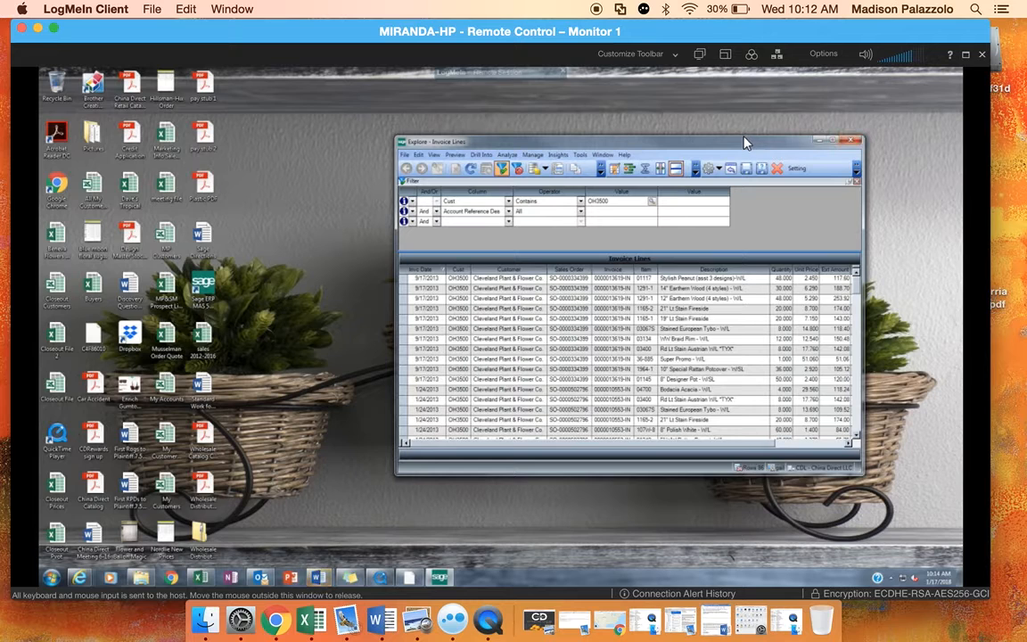
left_click(853, 143)
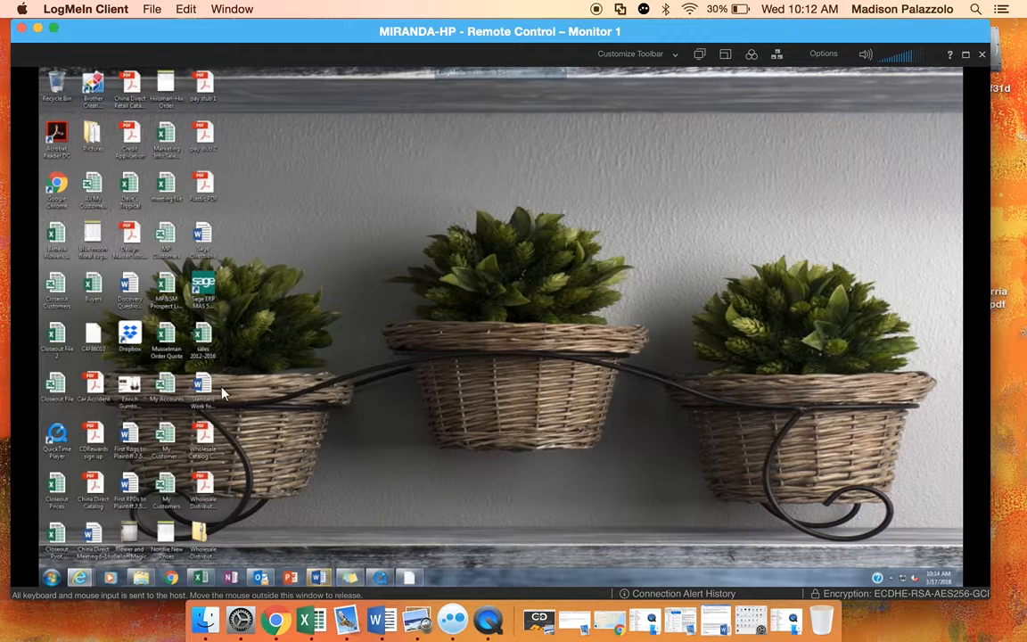
double_click(204, 288)
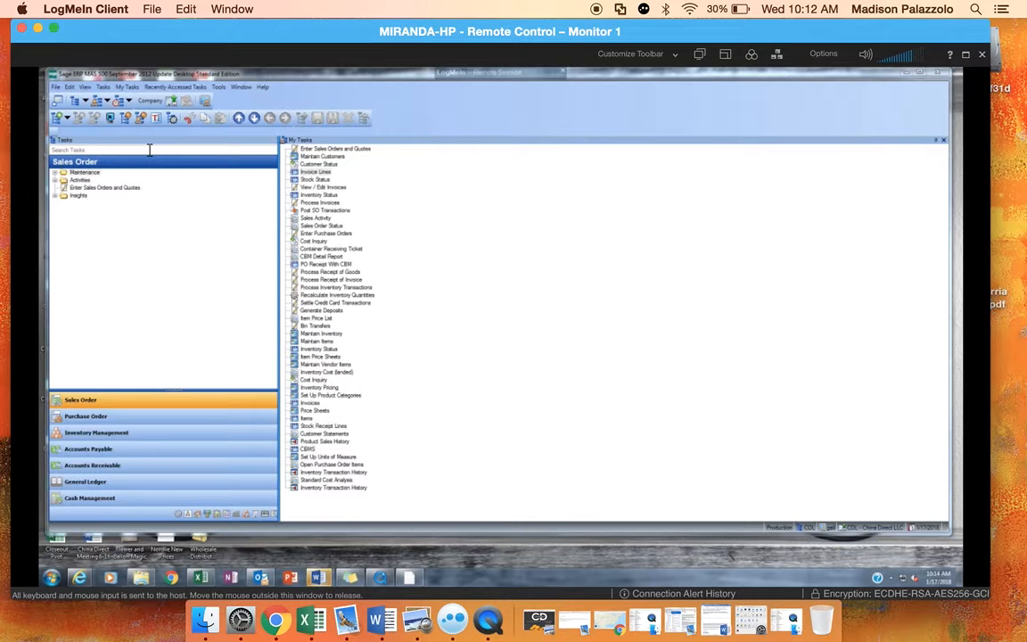
Search the tasks for "invoice lines" and open Invoice Lines from My Tasks
left_click(205, 152)
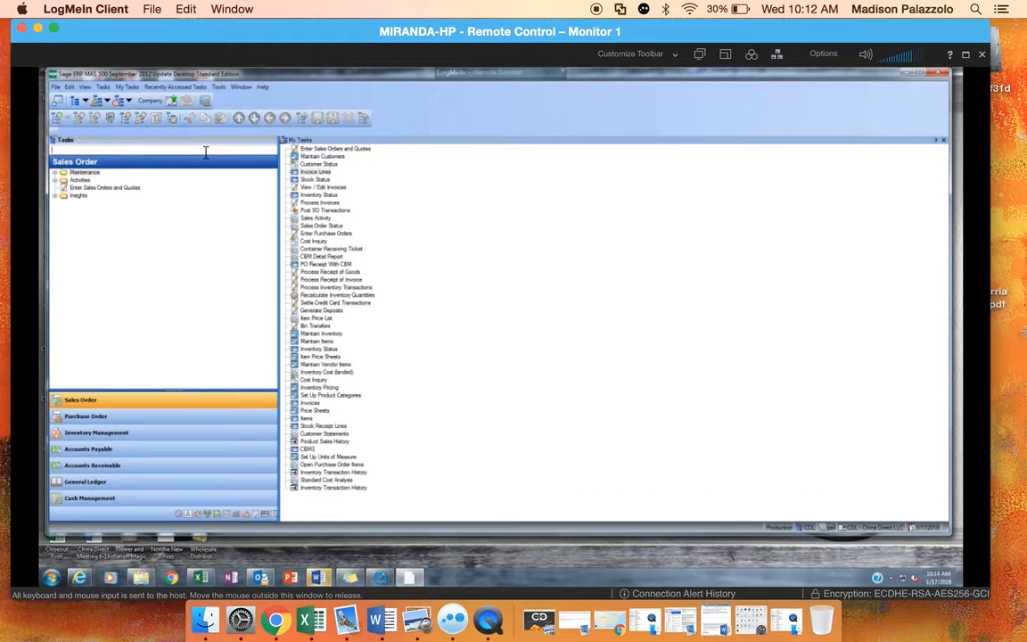
type("s")
type("nvoice")
type(" lines")
left_click(318, 172)
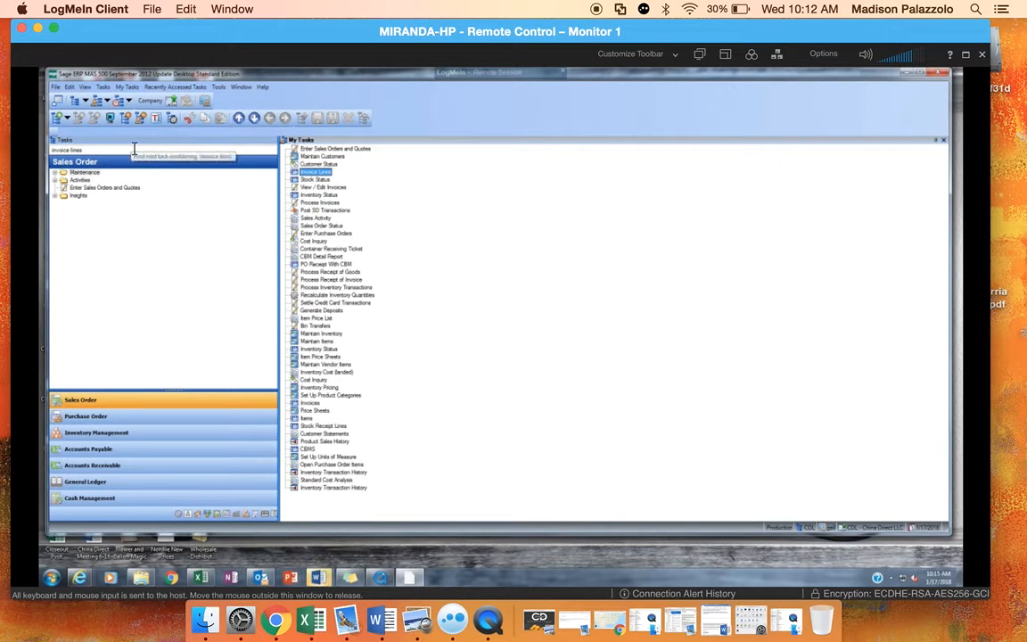
double_click(318, 172)
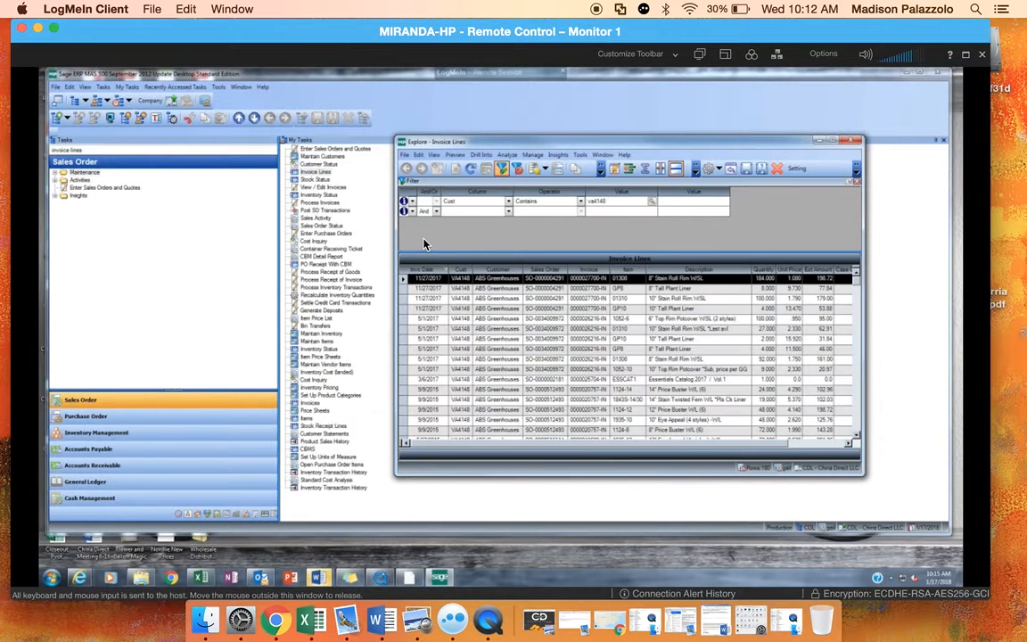
Filter the invoice lines by Cust with the operator Contains and the customer's number, and refresh the results
left_click(508, 202)
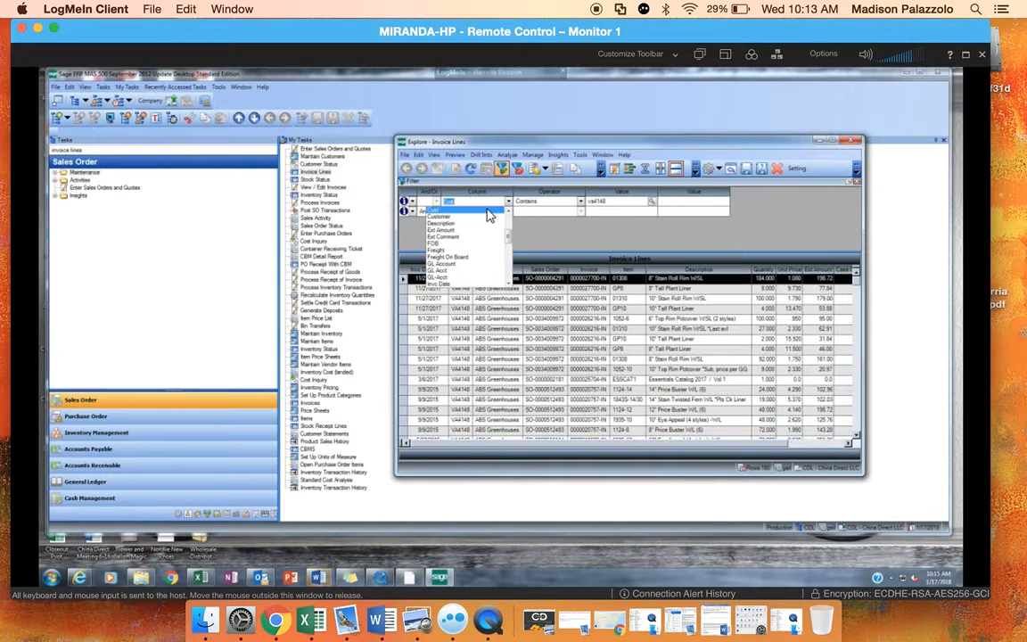
left_click(487, 212)
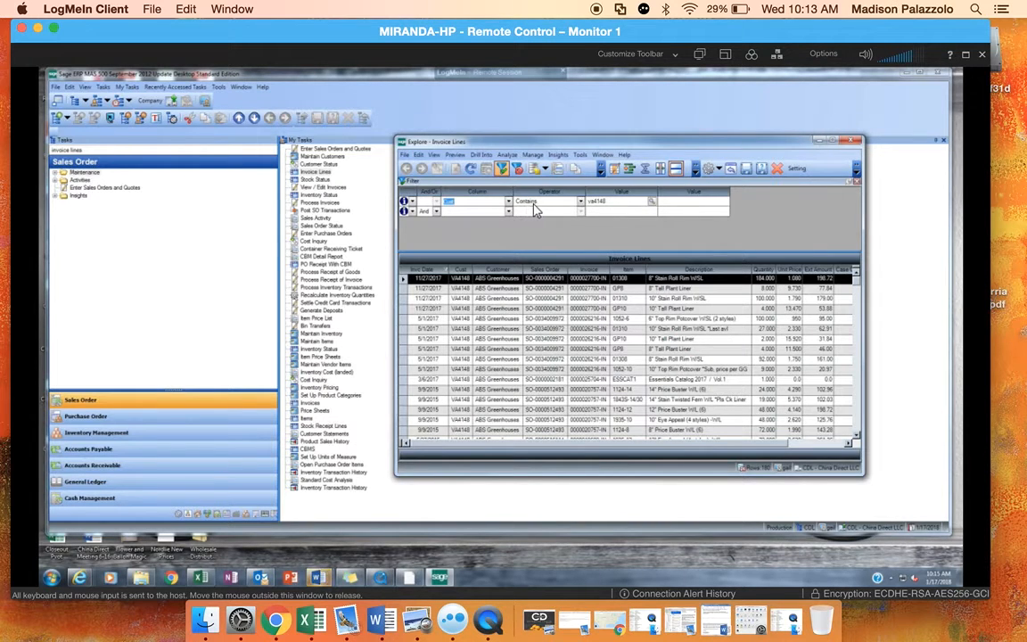
left_click(528, 204)
left_click(639, 203)
type("PA")
type("789")
type("11")
left_click(470, 171)
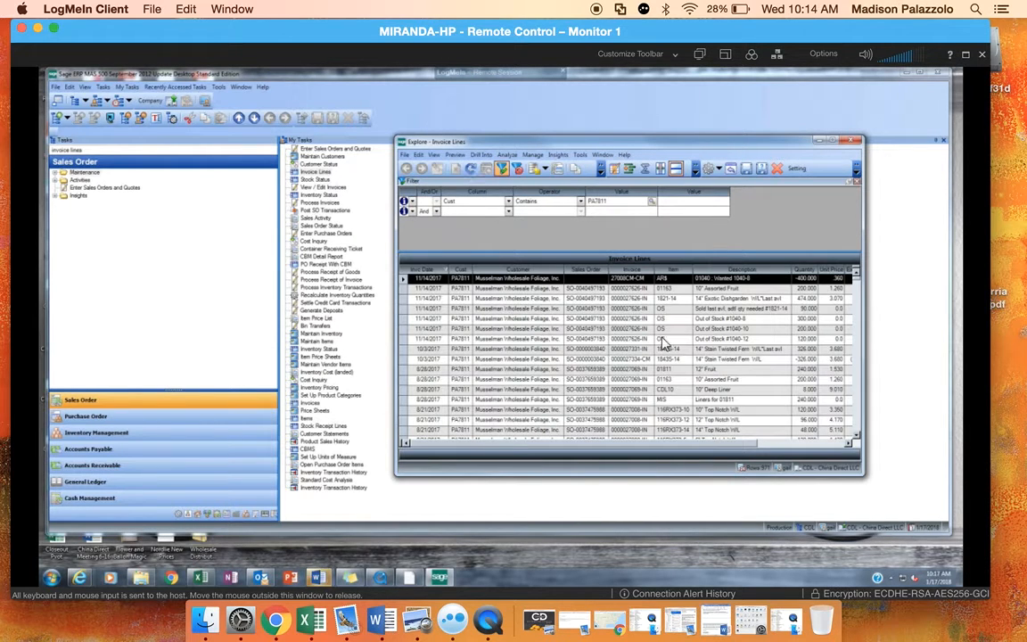
Select the 11/14/2017 line for item 01163 and compare the list sorted by invoice date oldest first and newest first
left_click(539, 289)
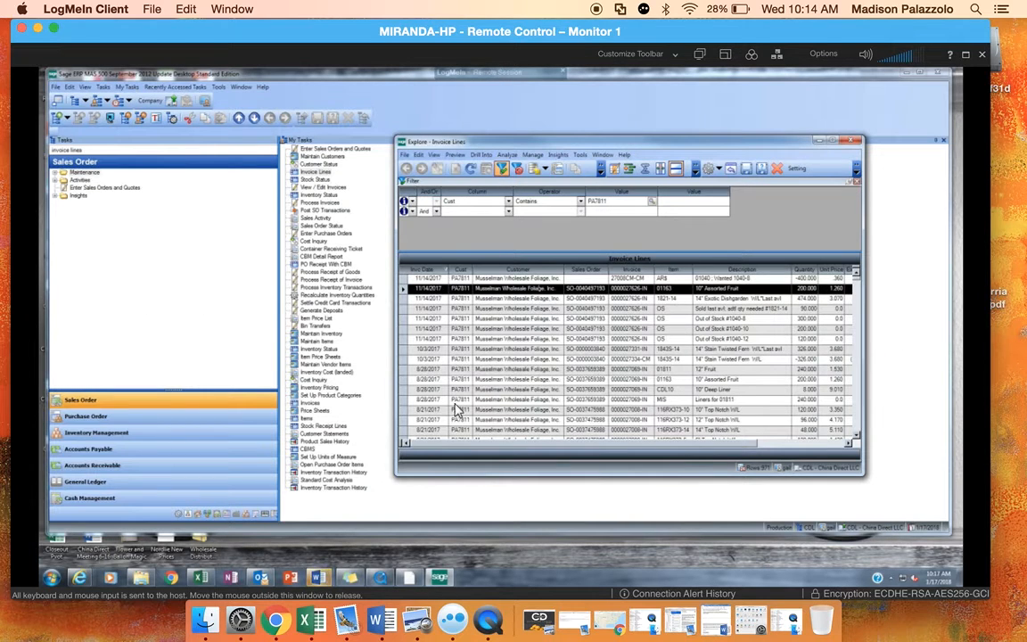
left_click(431, 270)
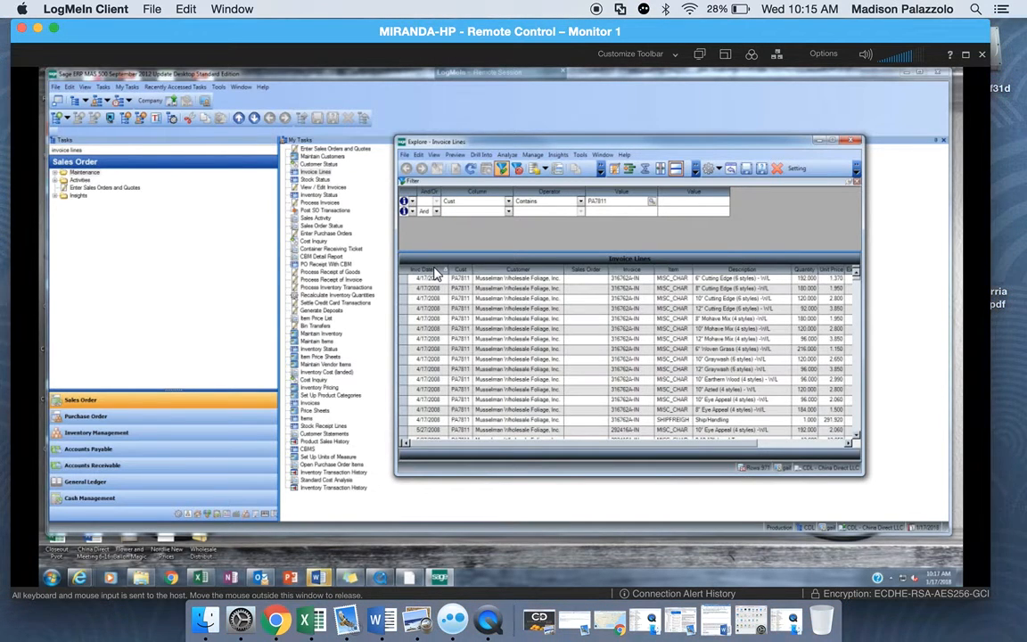
left_click(434, 271)
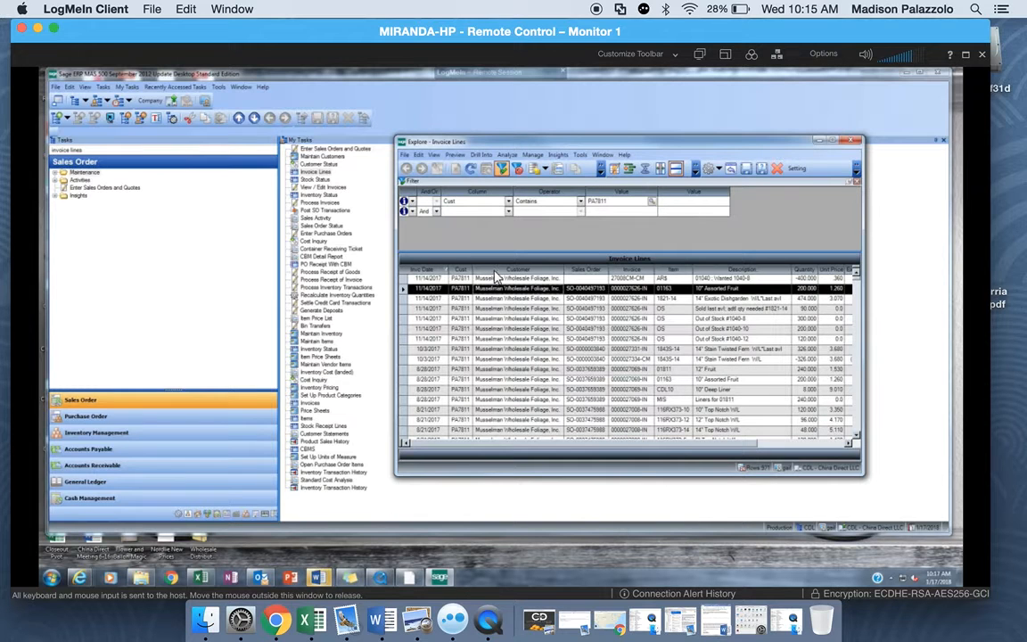
left_click(431, 271)
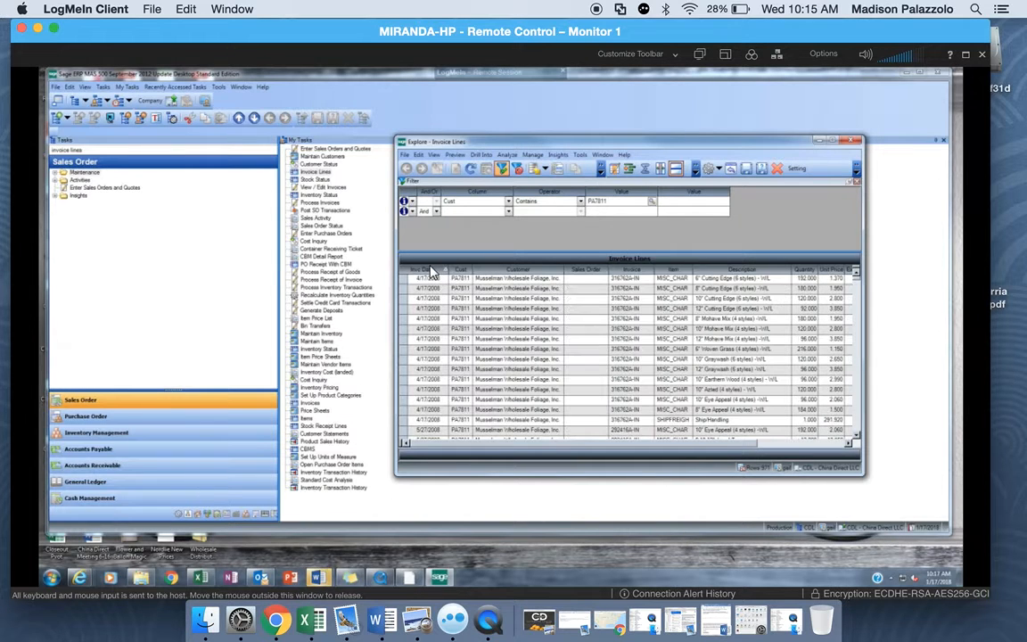
left_click(432, 271)
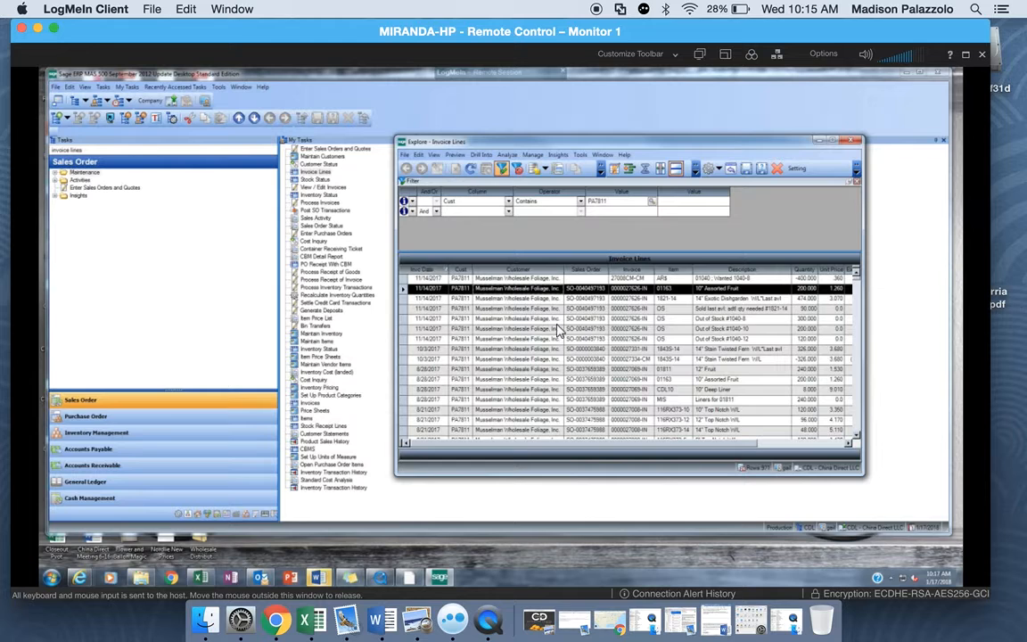
Add a second filter condition requiring Item to be equal to 18435-14, and refresh the invoice lines
left_click(509, 214)
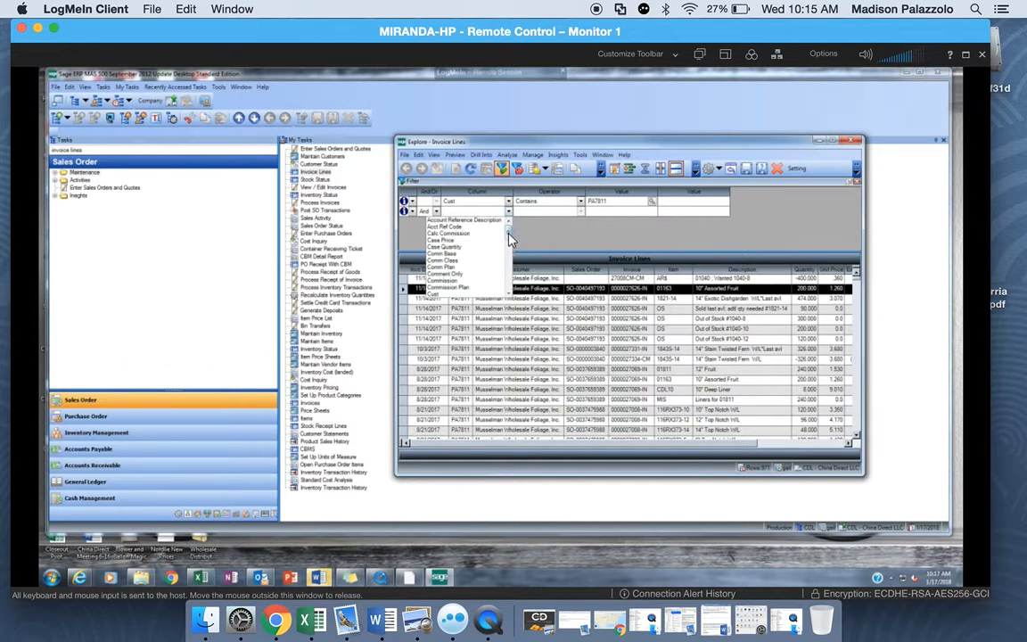
left_click_drag(508, 232, 504, 264)
left_click(458, 240)
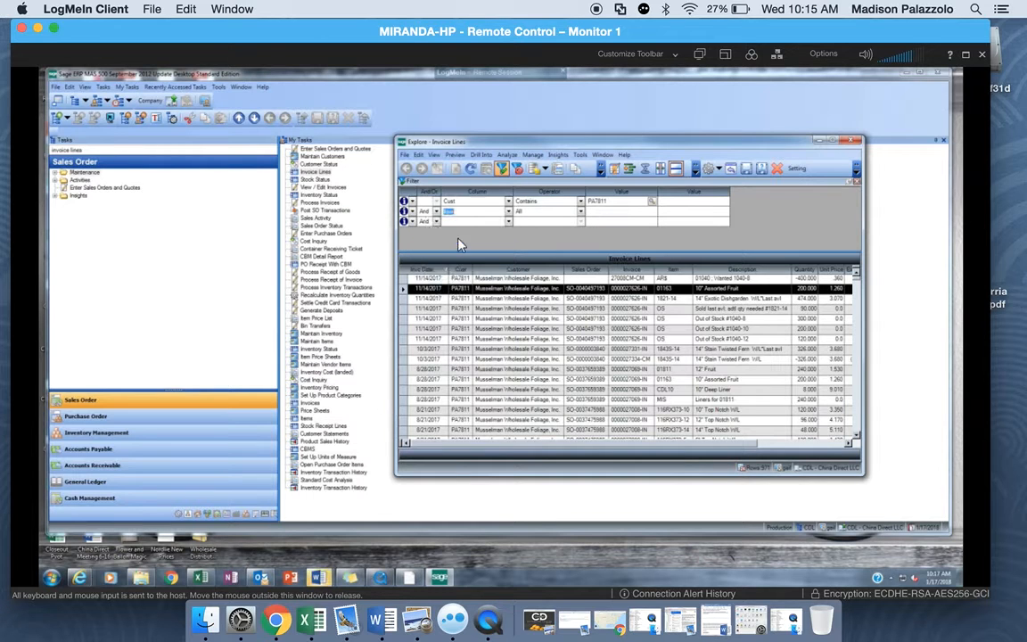
left_click(579, 213)
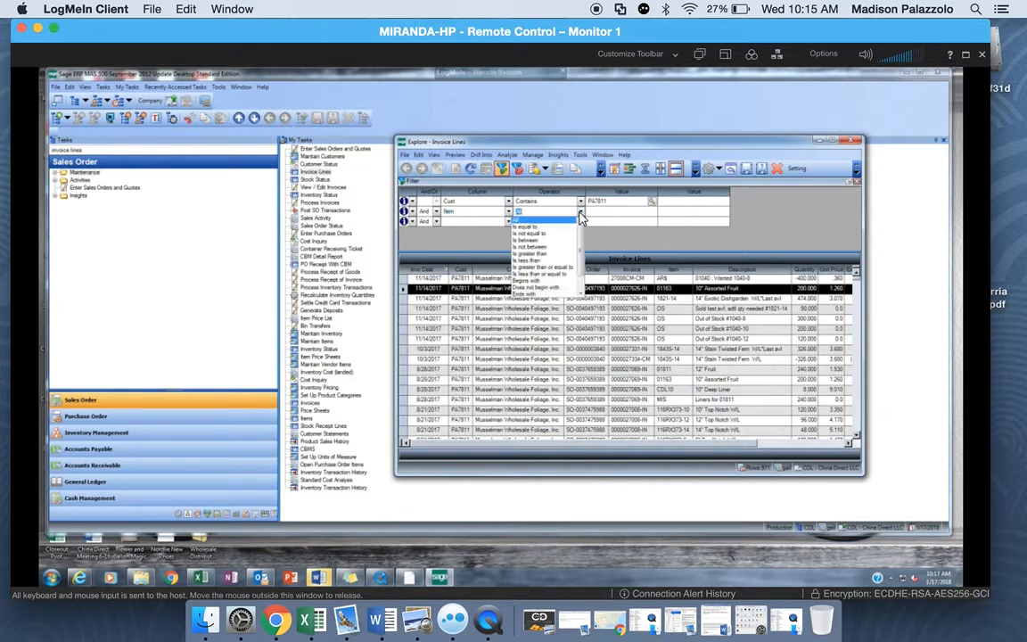
left_click(551, 235)
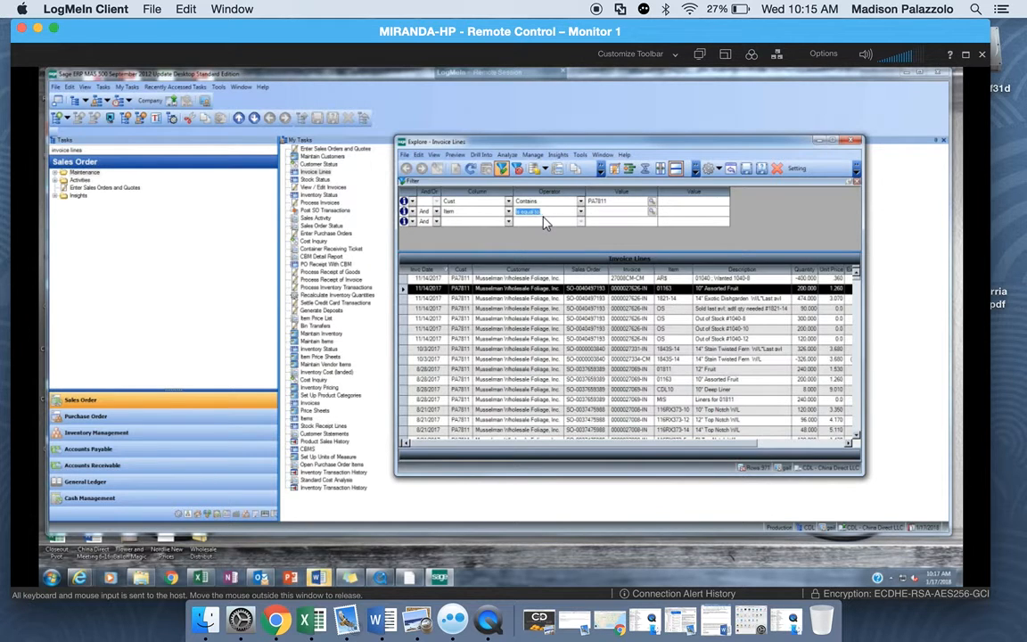
left_click(594, 214)
type("8")
type("43")
type("5")
type("-")
type("14")
left_click(472, 170)
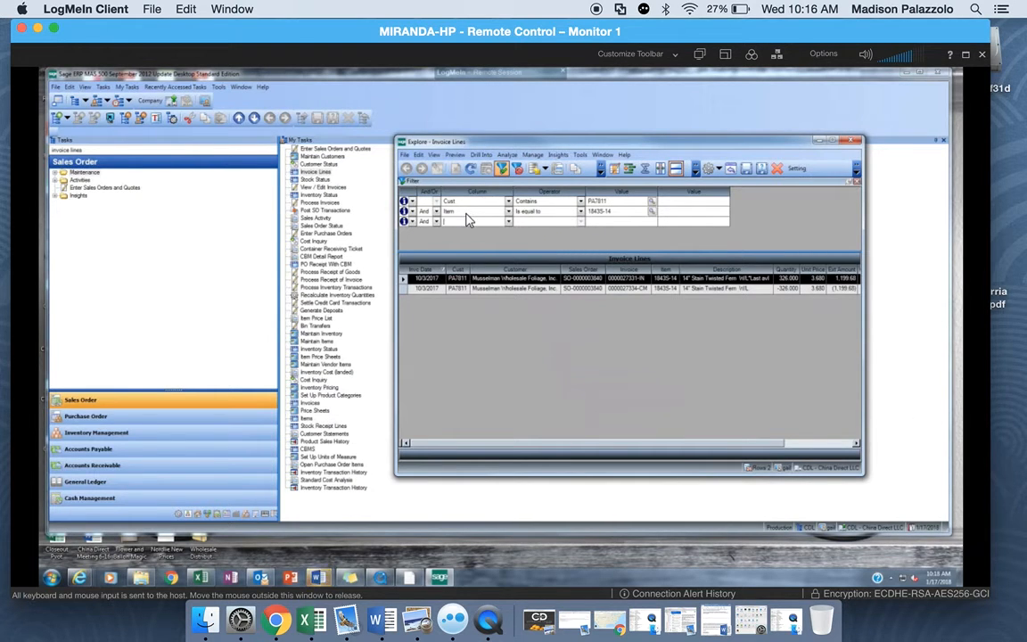
Change the item filter value to 1821-14, refresh, and sort the lines by invoice date oldest first, then back to newest first
left_click(627, 215)
type("1821-14")
left_click(471, 169)
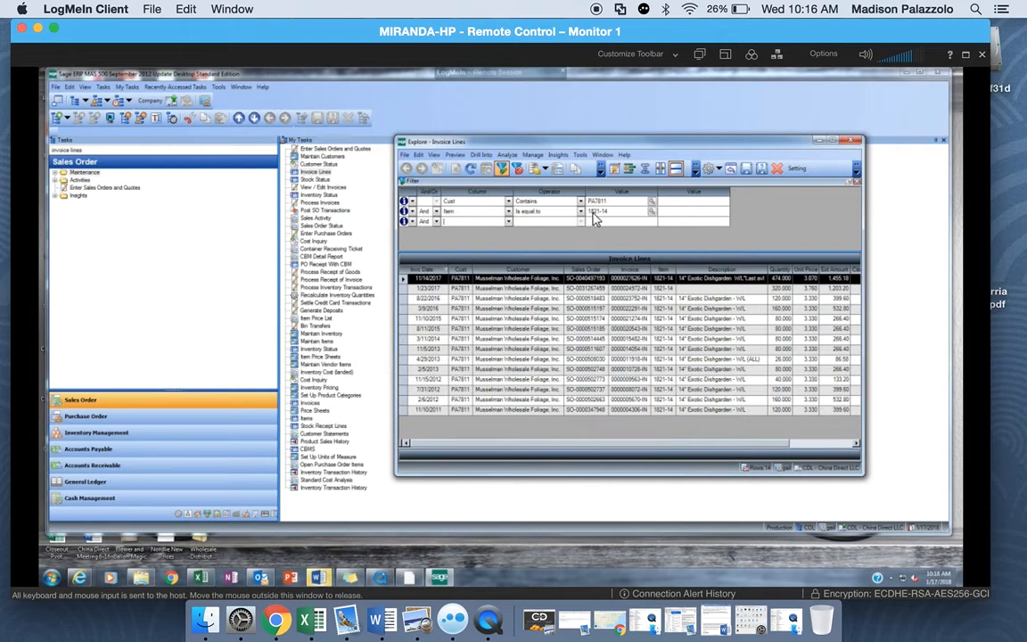
left_click(427, 270)
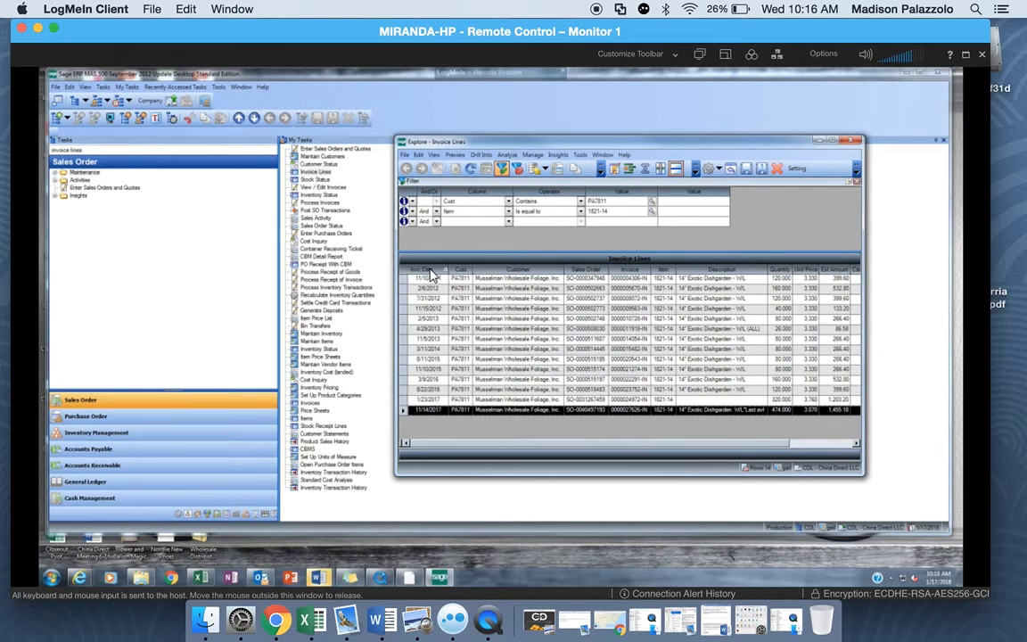
left_click(429, 270)
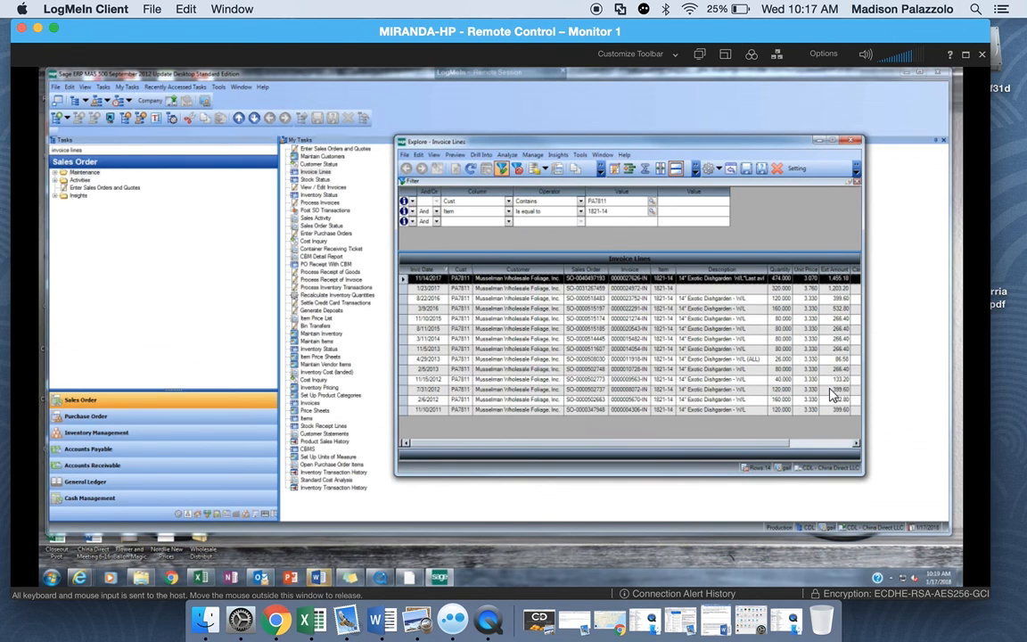
Browse the columns available for the first filter condition, keeping Cust selected
left_click(509, 203)
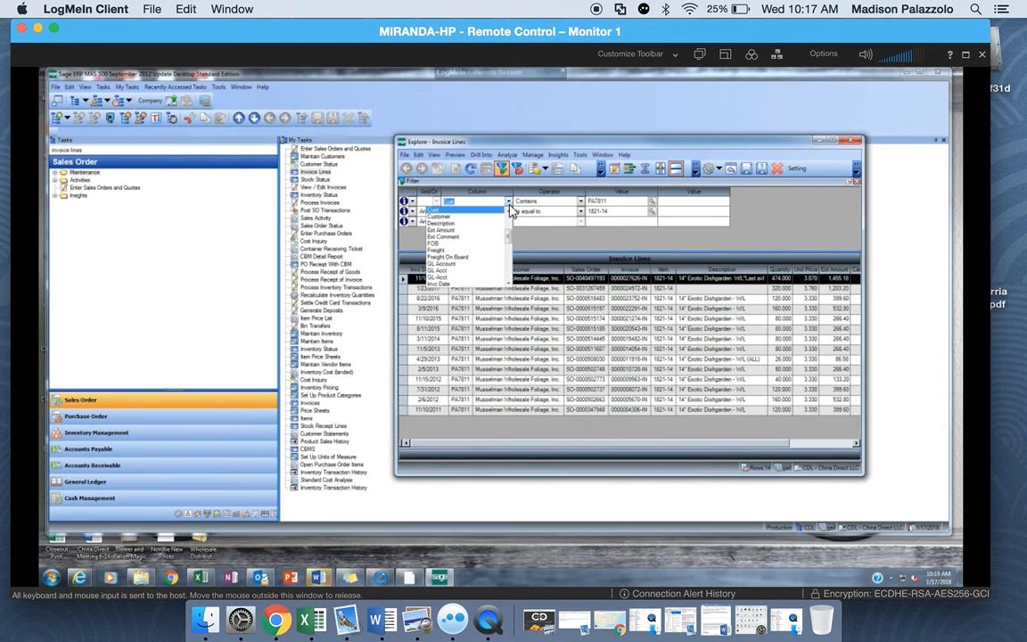
mouse_move(511, 238)
left_mouse_down()
mouse_move(510, 270)
mouse_move(512, 220)
left_mouse_up()
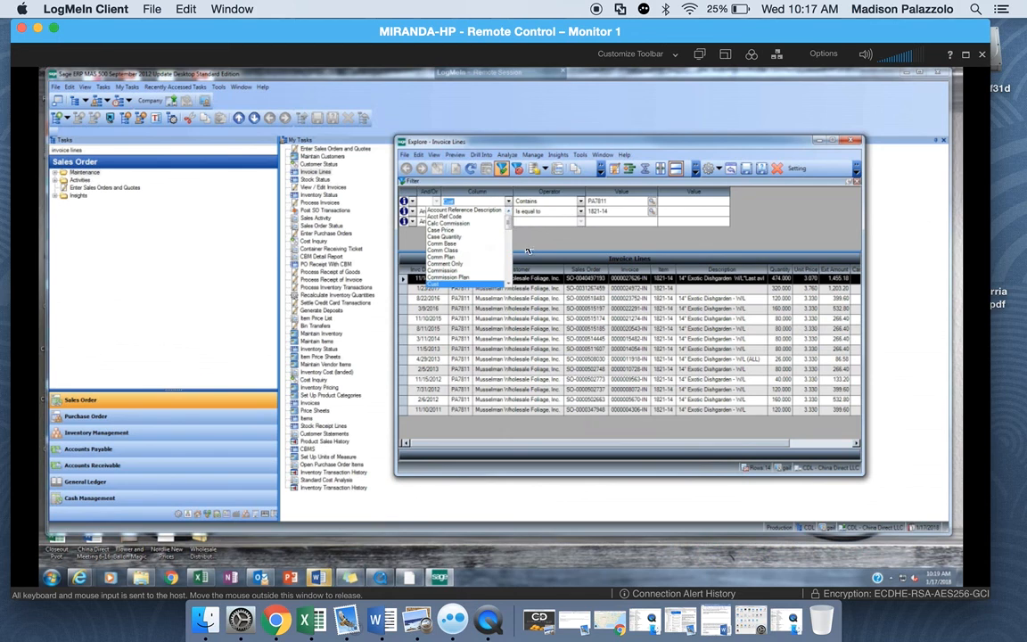
left_click(526, 248)
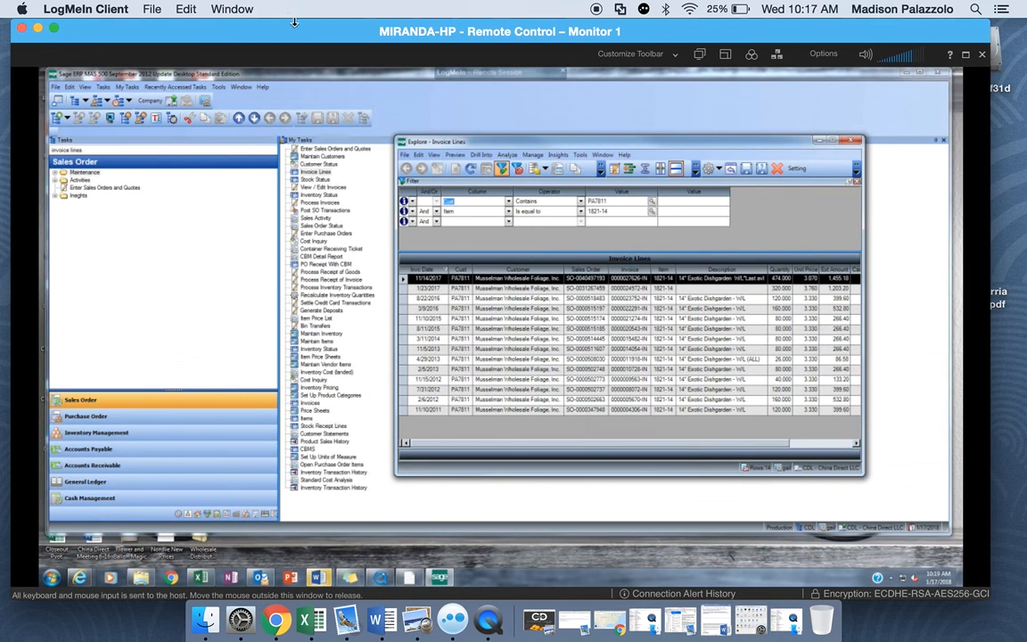